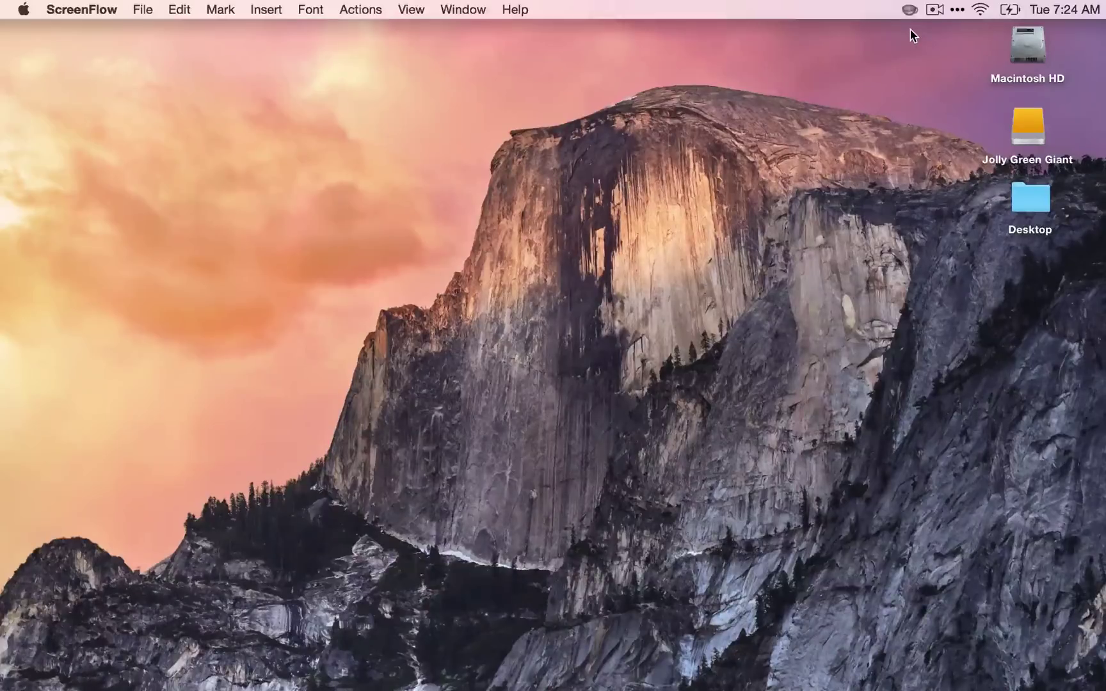
- Search Spotlight for 'ill', launch Adobe Illustrator CS6, and show its File menu
key(alt+space)
text(s)
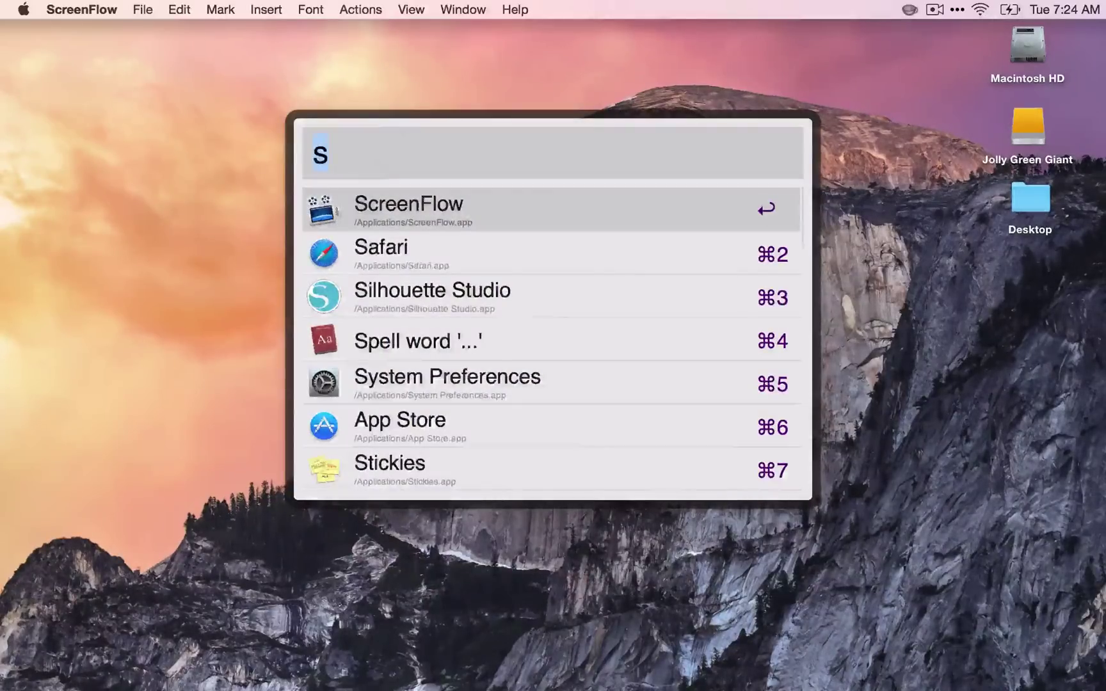
text(ill)
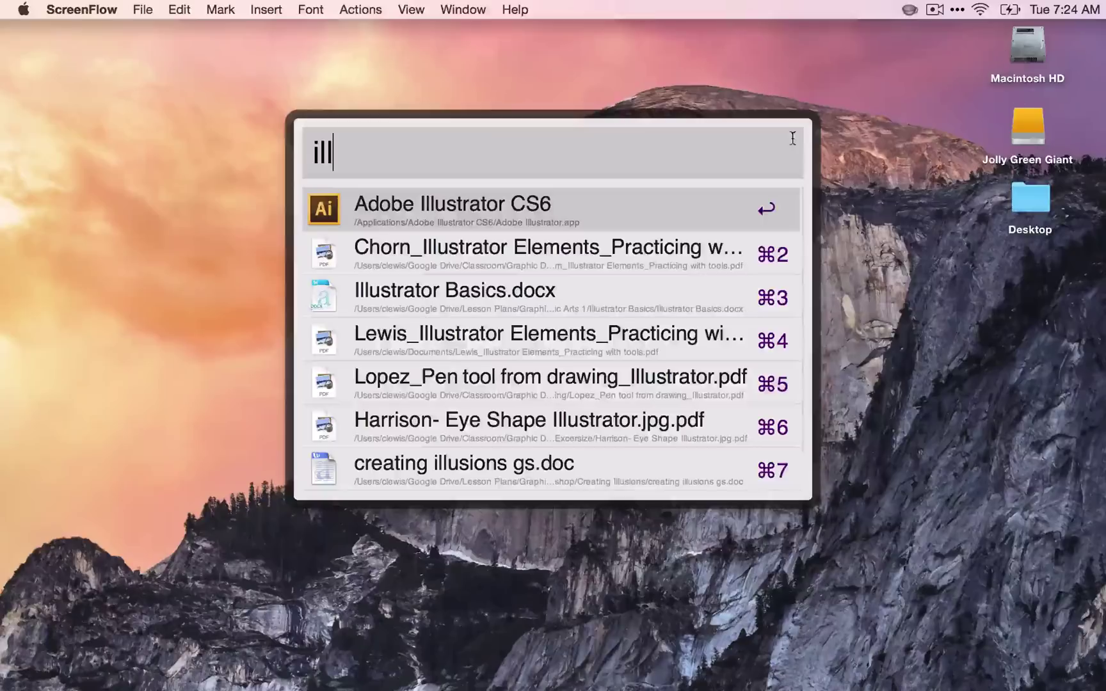
click(511, 204)
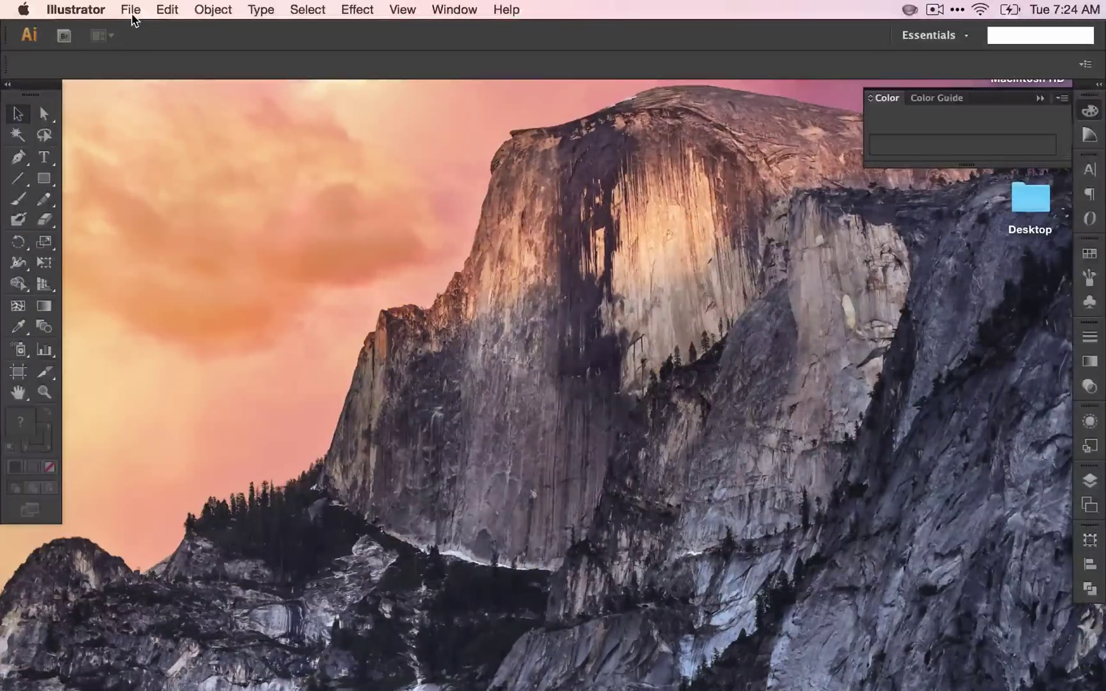
click(132, 11)
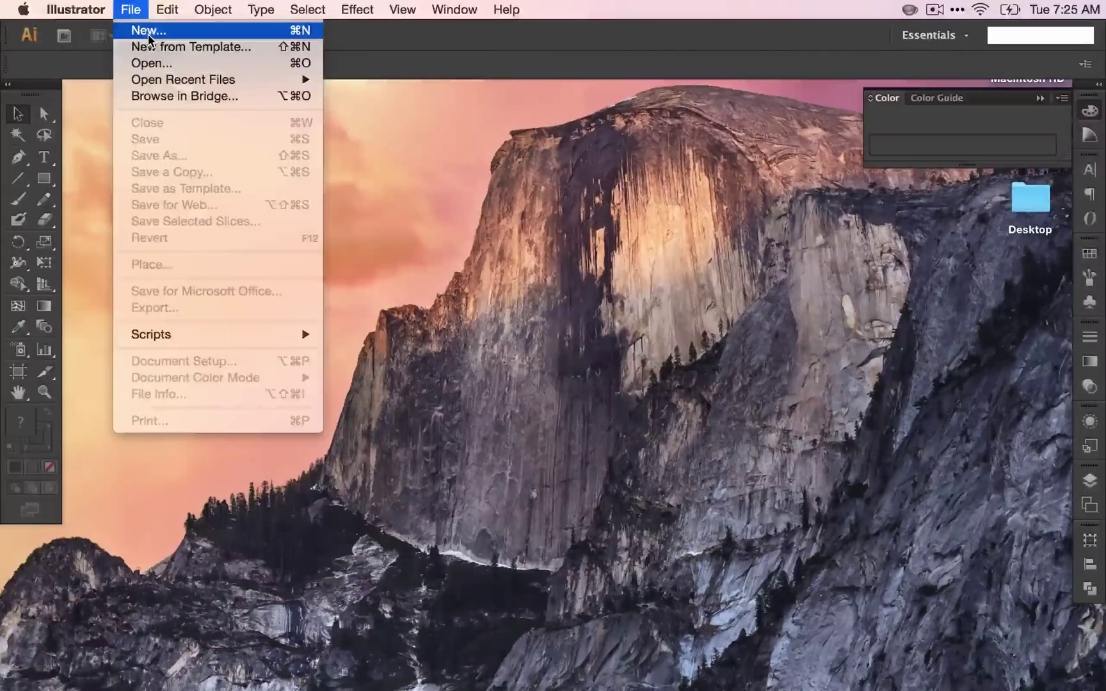
- Create a new Letter-size document named 'Elements of Design'
click(147, 34)
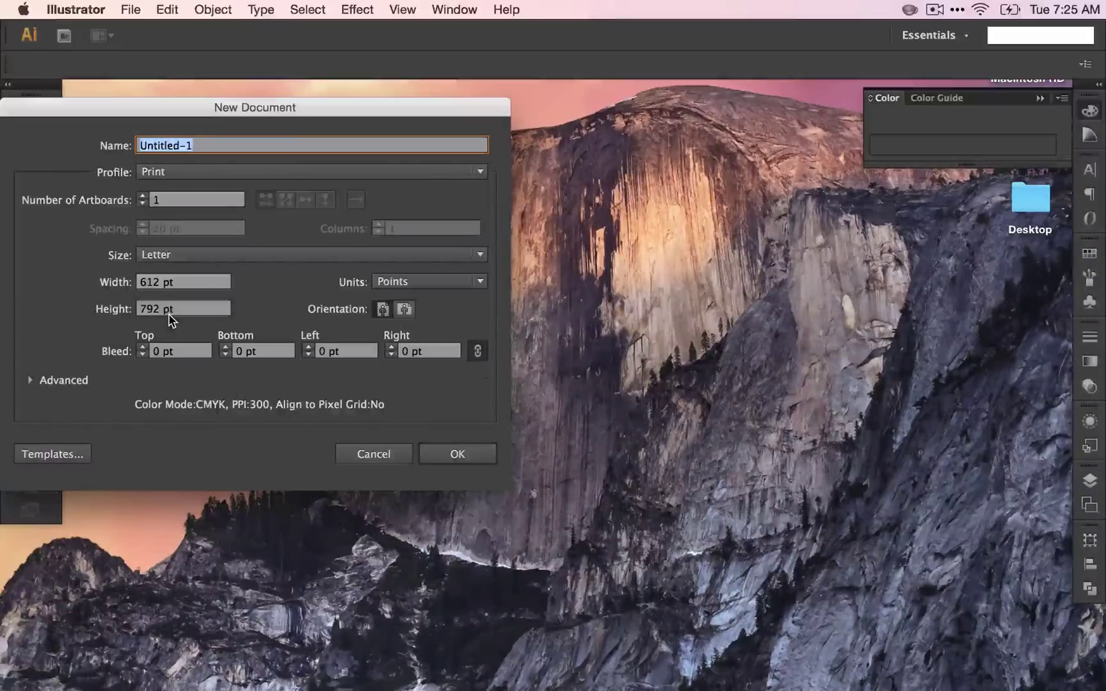
text(ele)
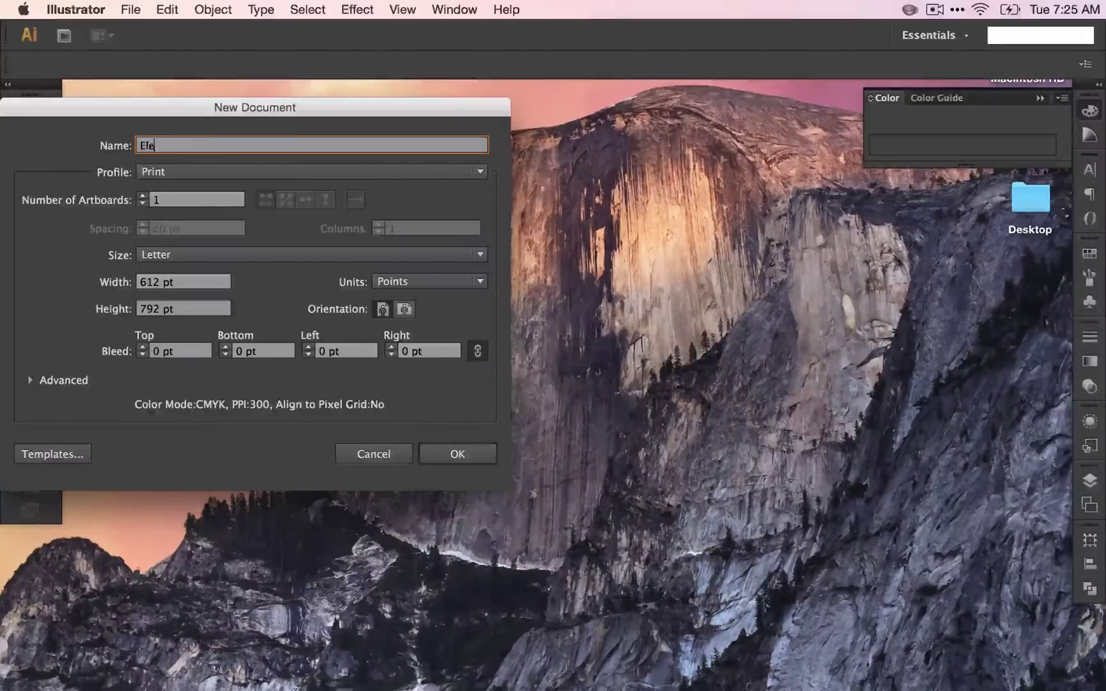
text(ments)
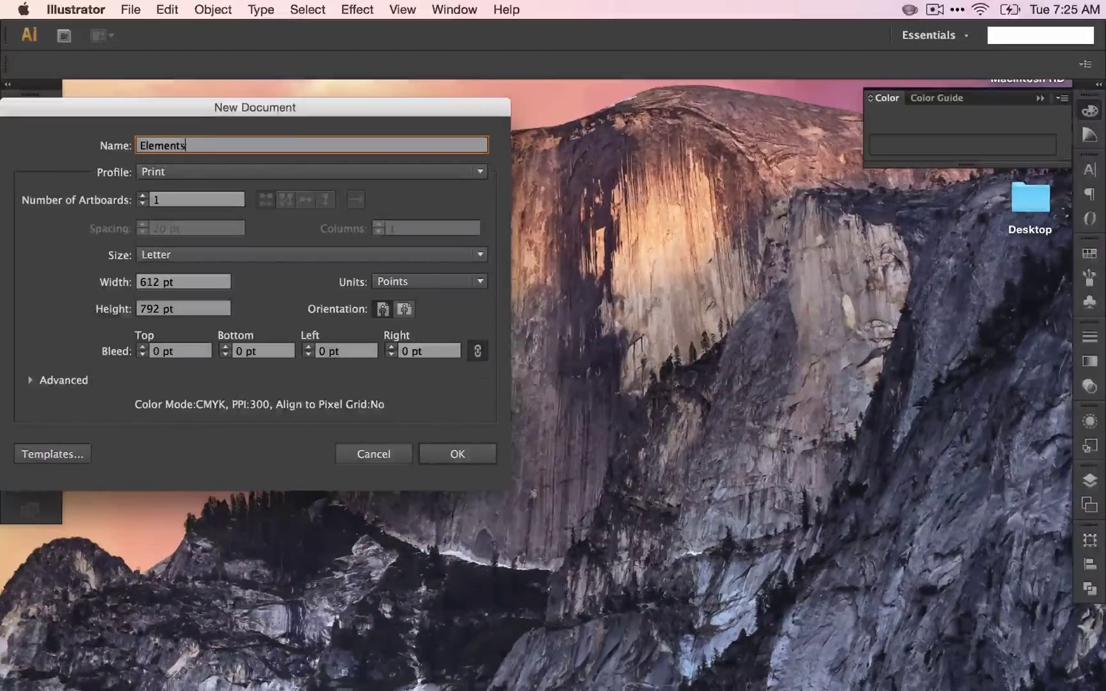
text( of Design)
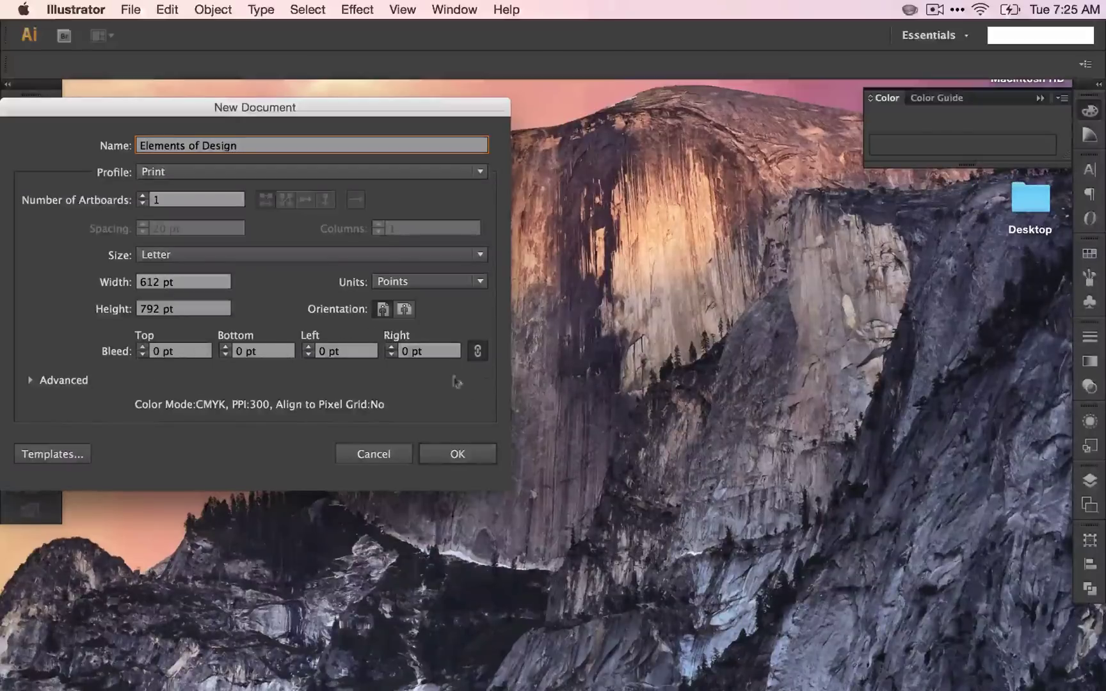
click(461, 454)
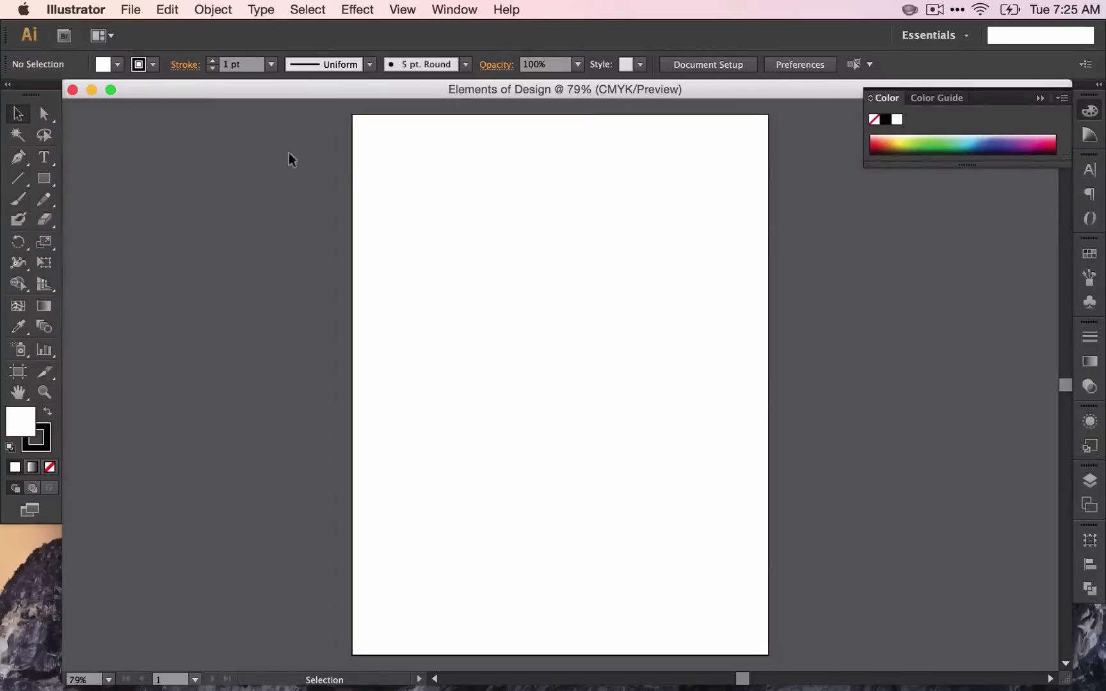
click(130, 9)
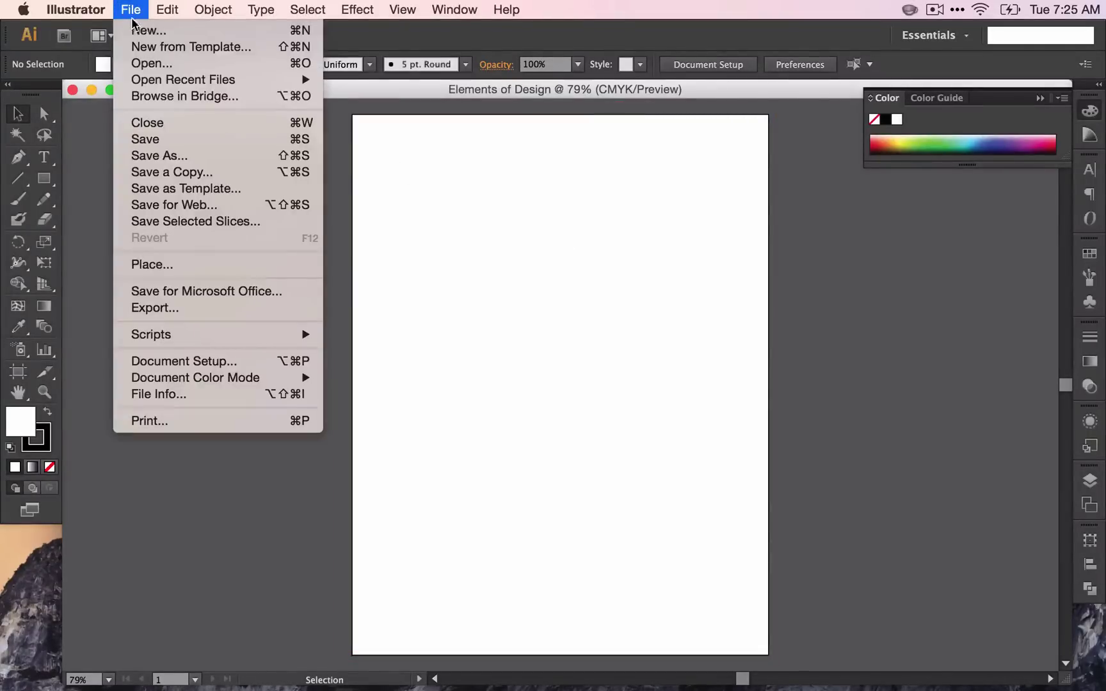
click(135, 30)
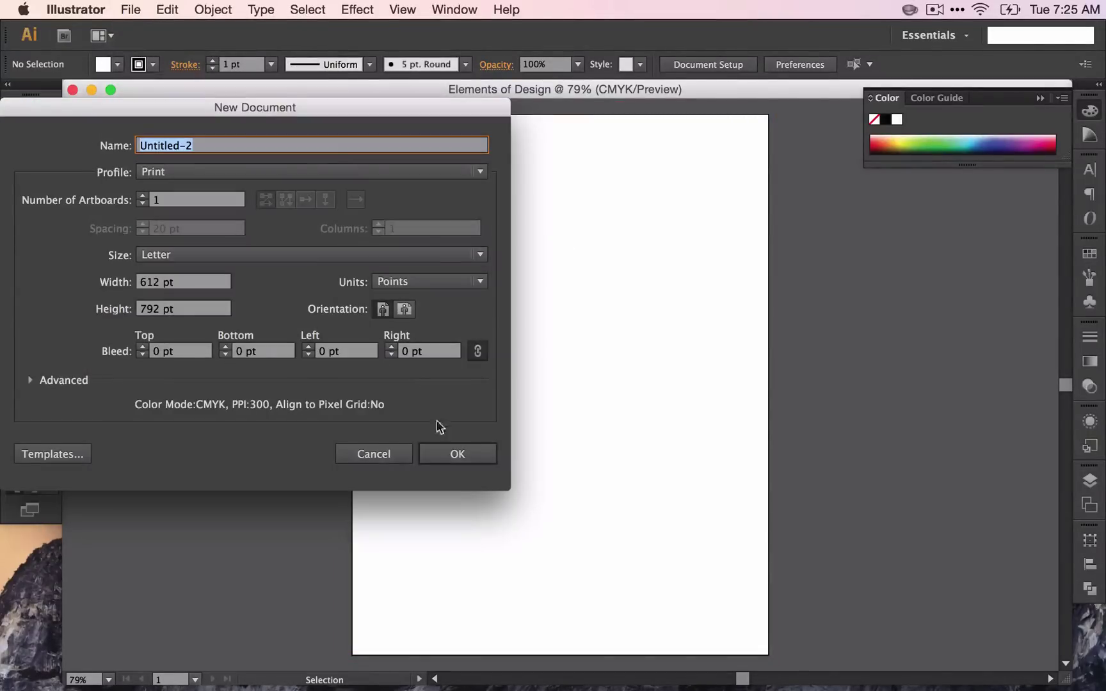
click(455, 454)
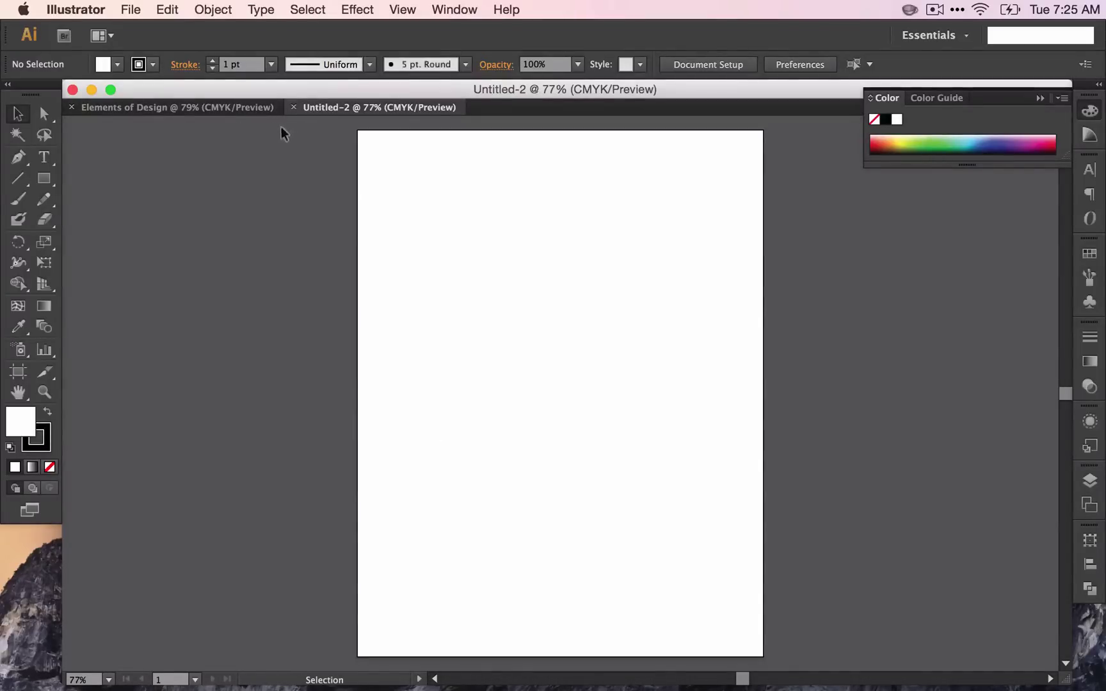
click(293, 107)
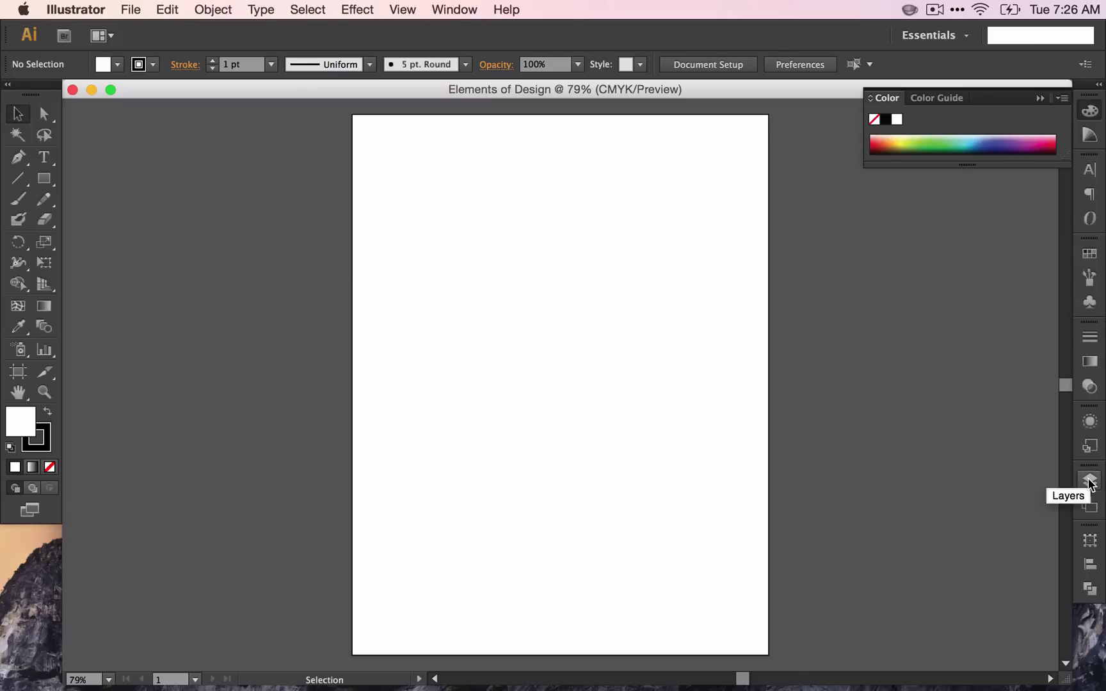
- Open the Layers panel from the right dock, then collapse it to clear the artboard
click(1089, 481)
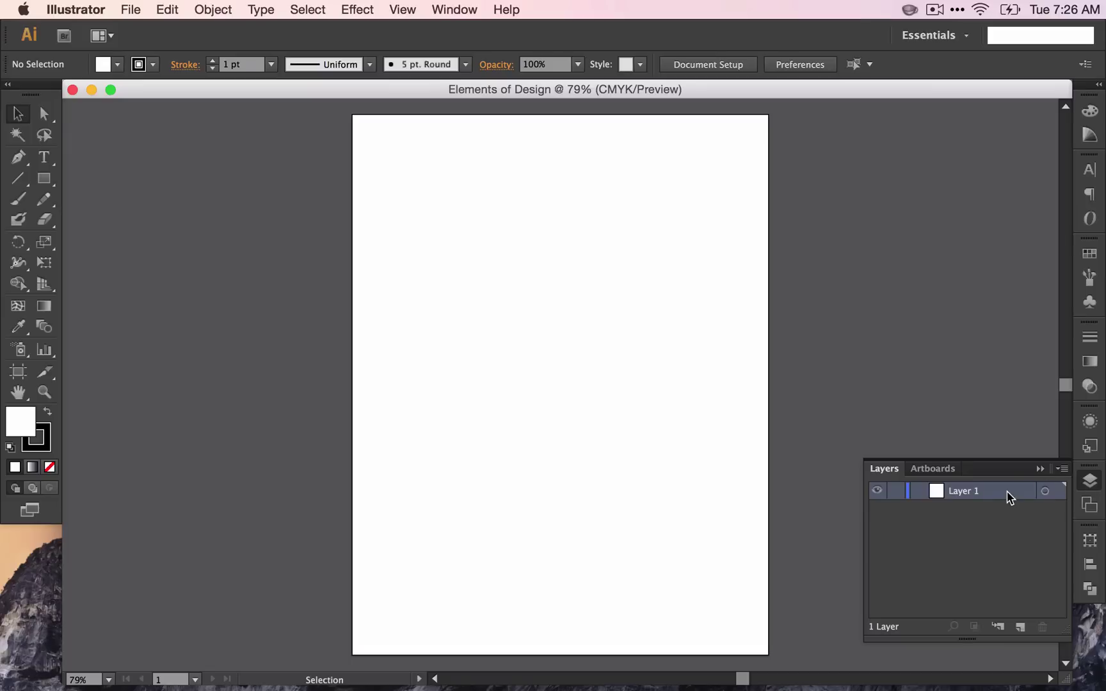
click(1095, 489)
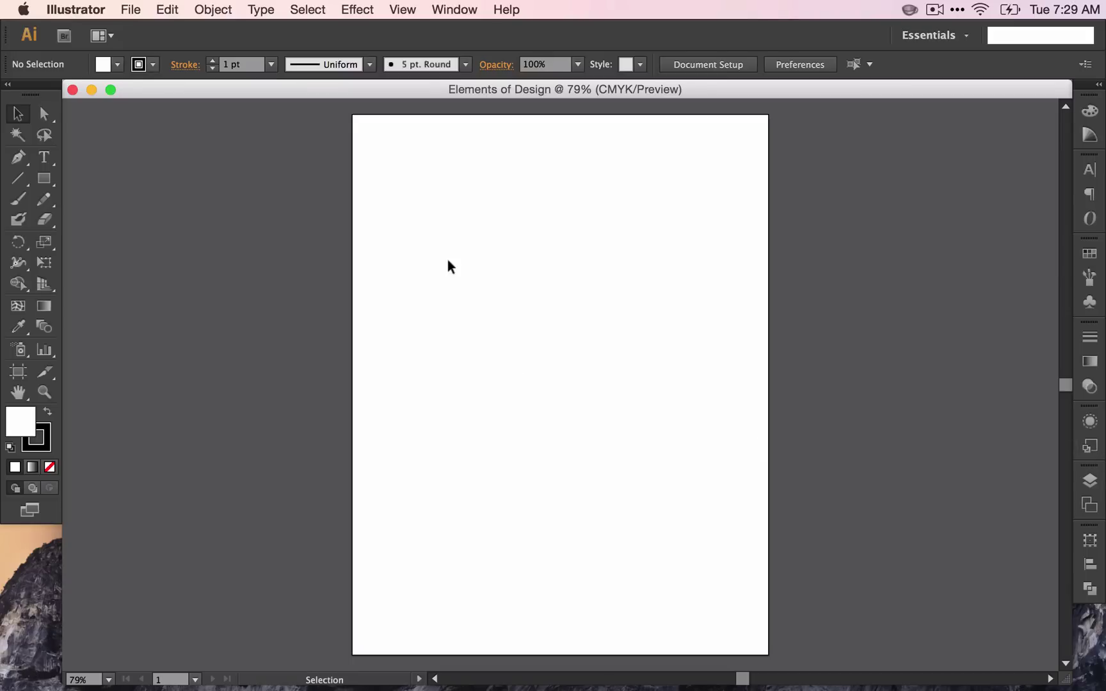
- Show the rulers and switch their units from points to inches
key(super+r)
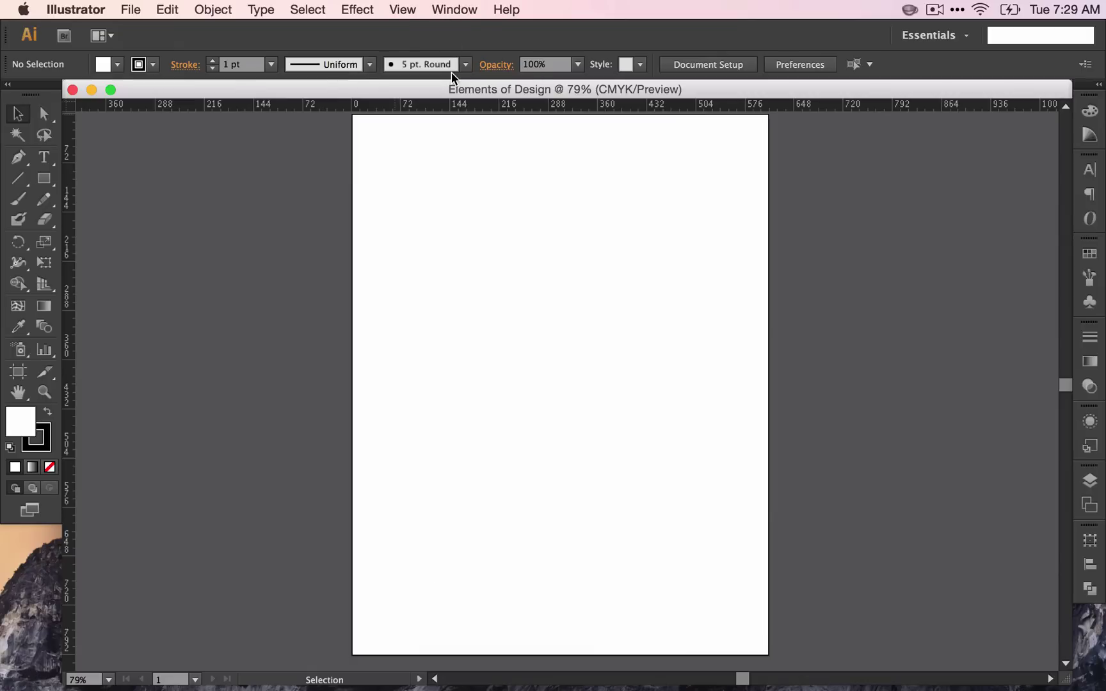
click(405, 11)
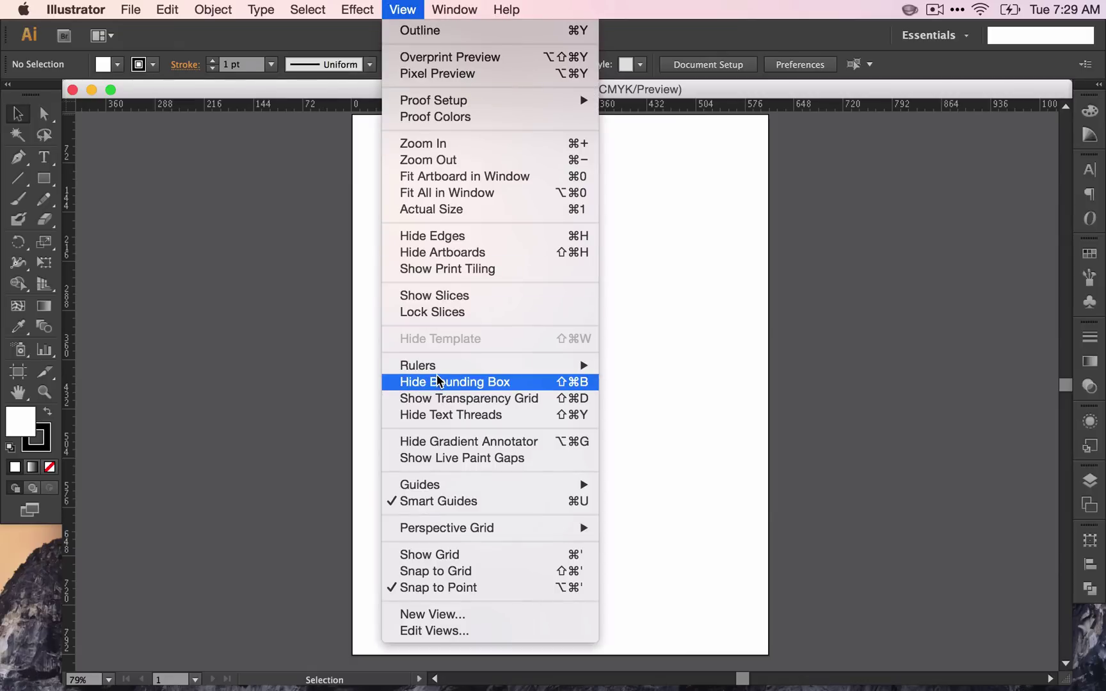
click(363, 140)
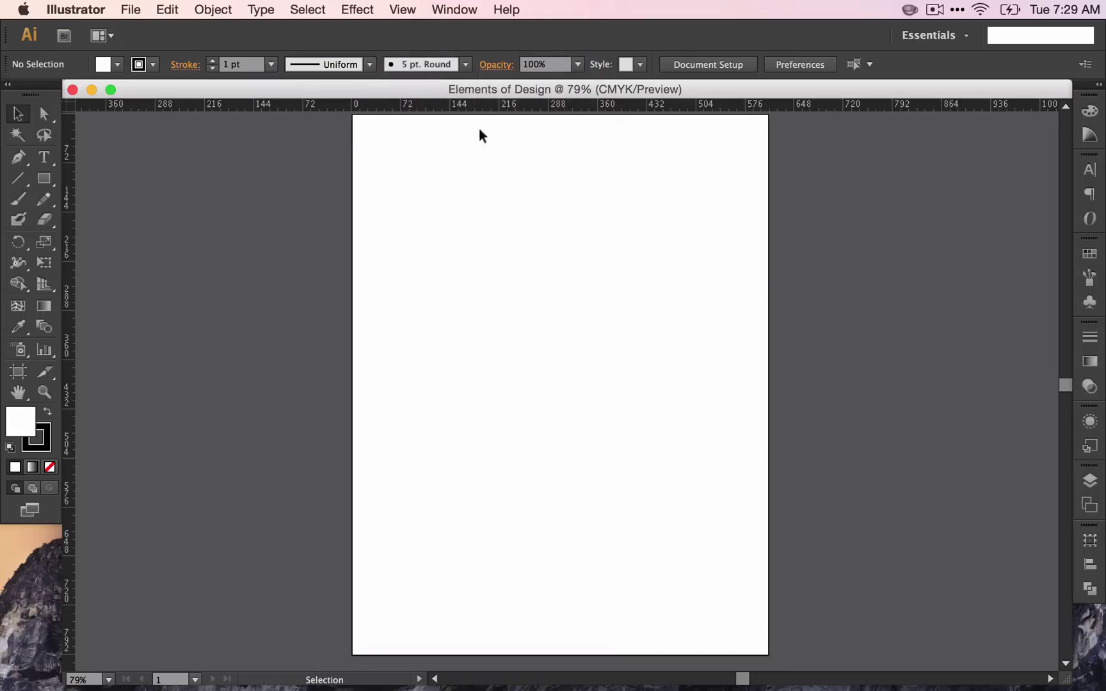
right_click(528, 106)
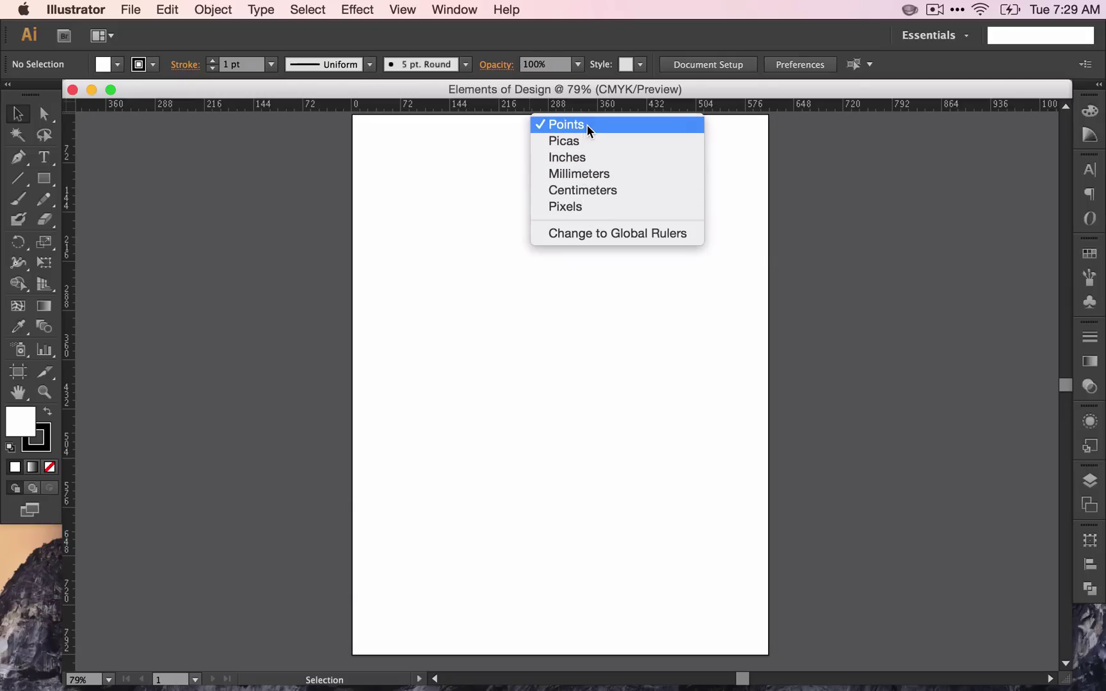
click(586, 158)
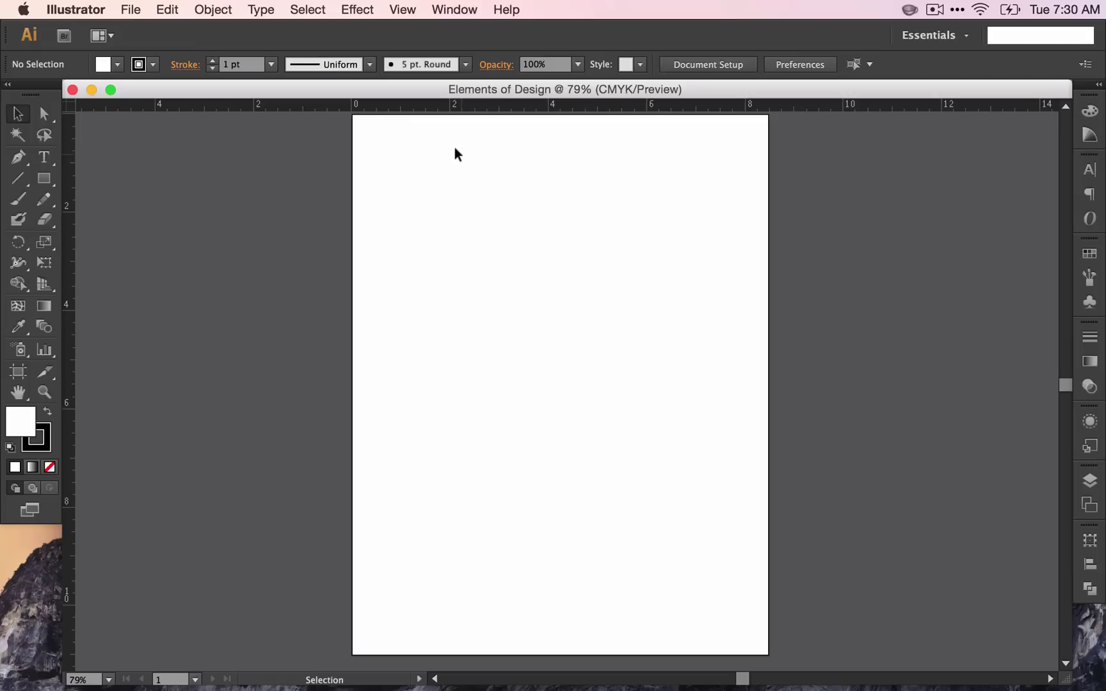
scroll(487, 293, down, 2)
scroll(486, 293, up, 5)
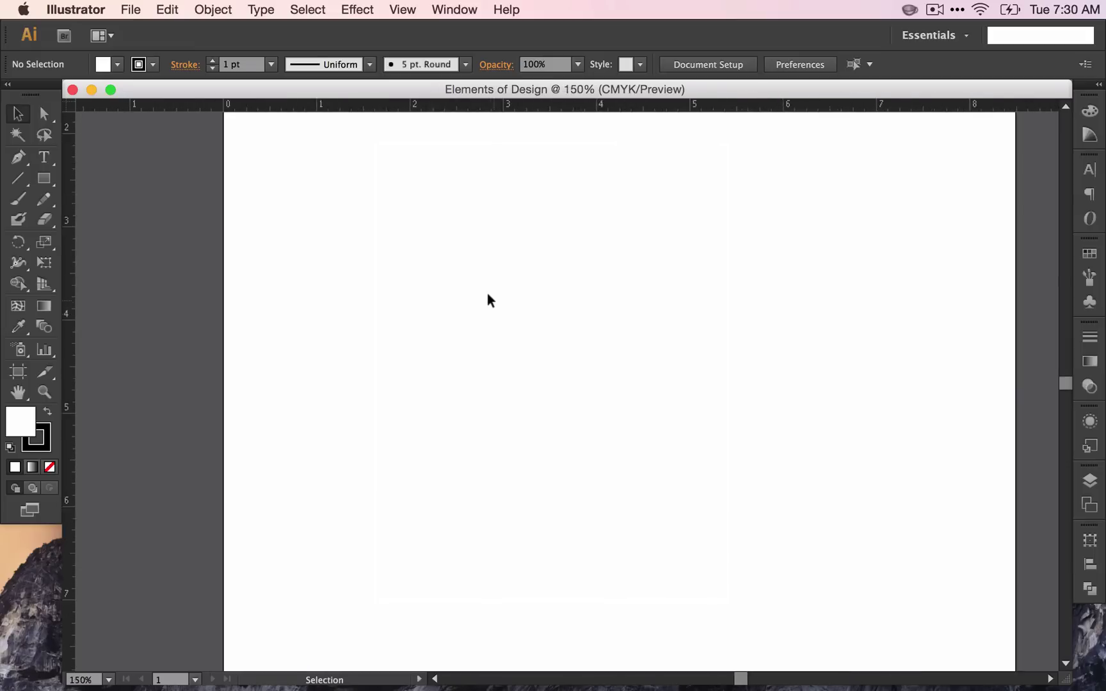
scroll(488, 295, down, 3)
scroll(487, 295, up, 3)
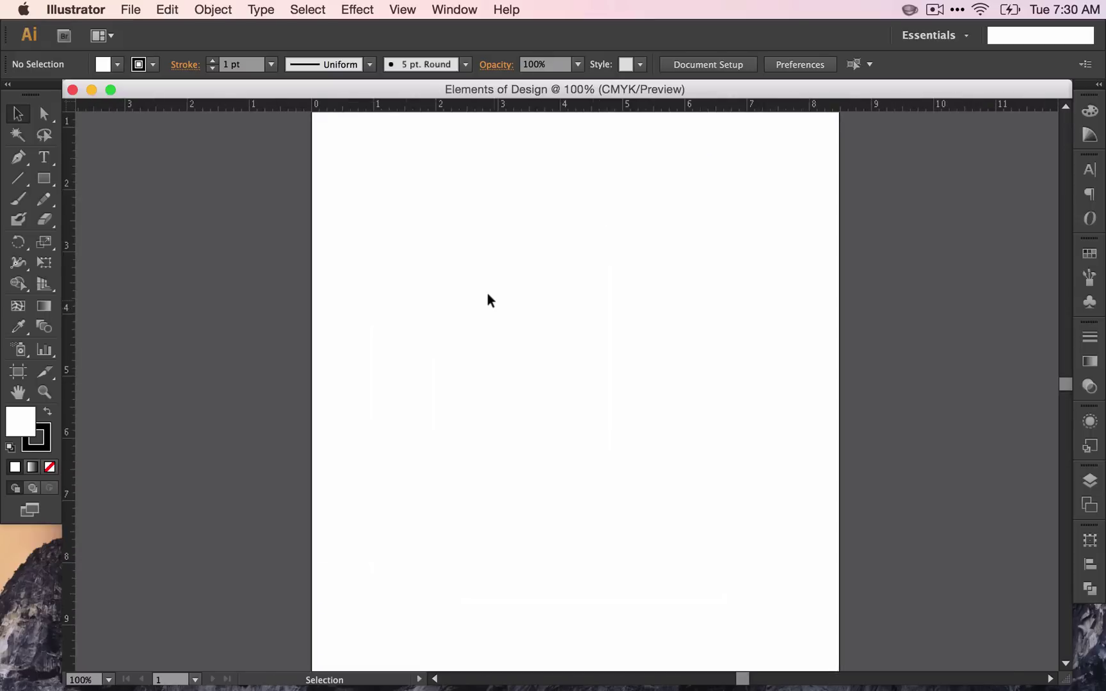
scroll(488, 295, up, 1)
scroll(487, 295, down, 3)
scroll(488, 295, up, 4)
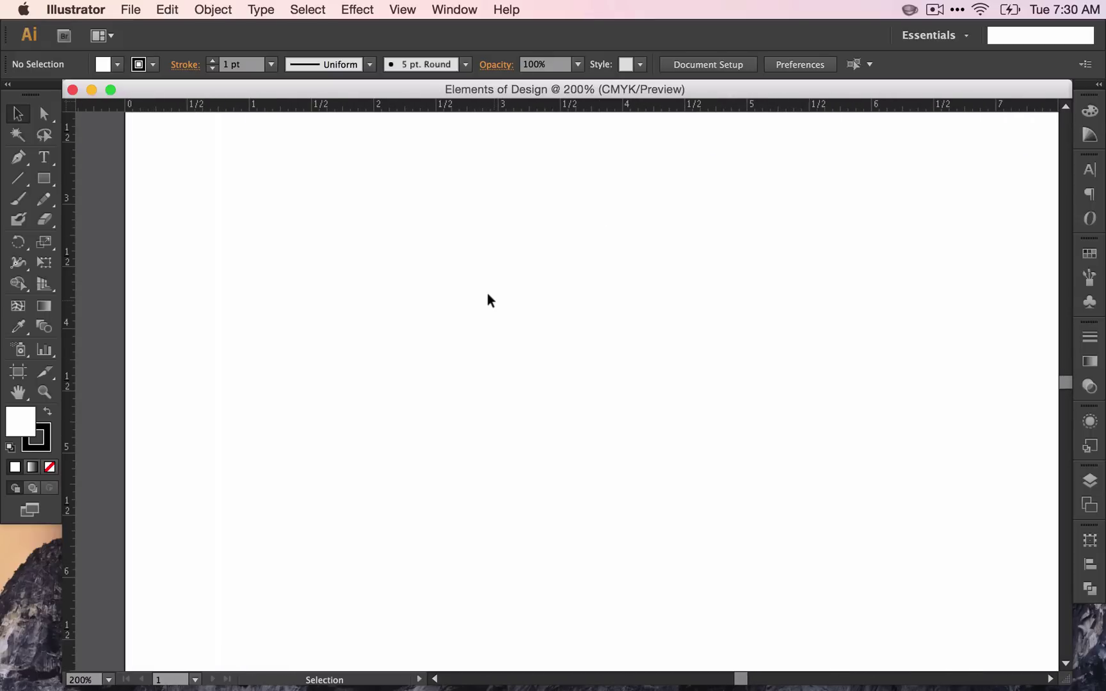
scroll(487, 296, down, 1)
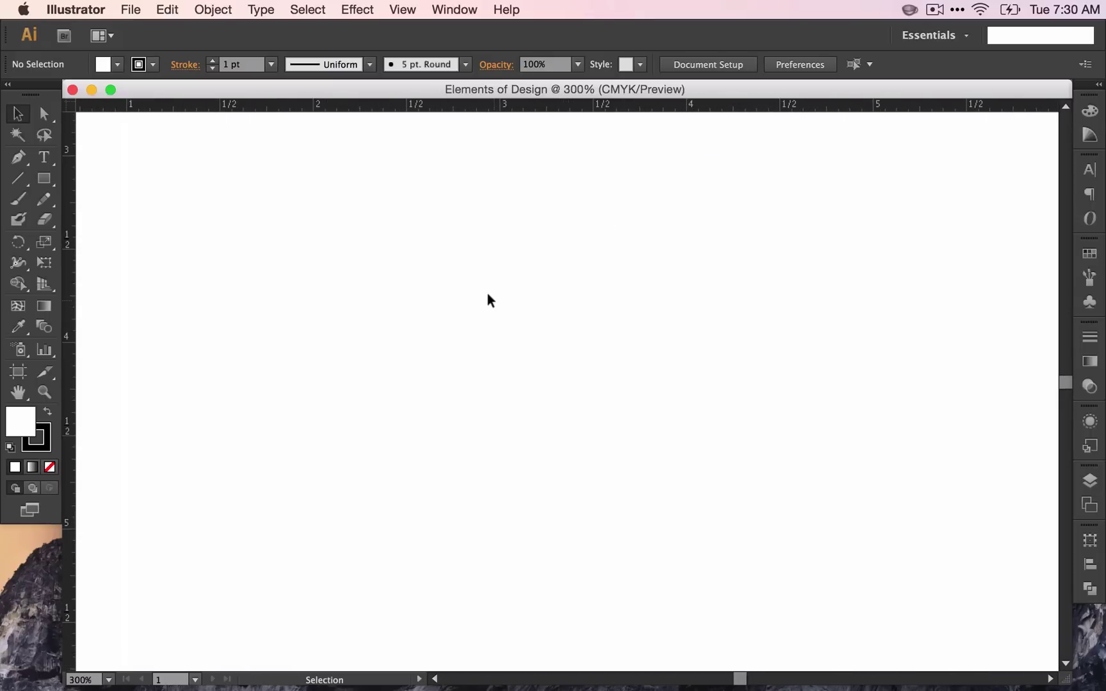
scroll(487, 299, down, 2)
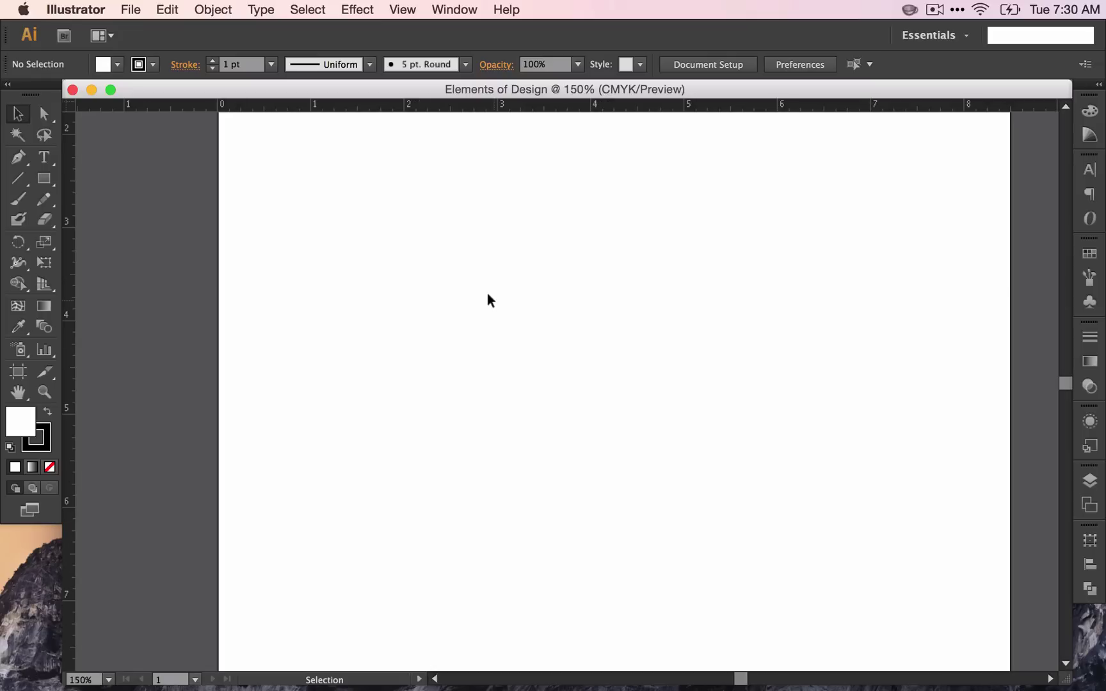
scroll(487, 295, up, 2)
scroll(487, 299, down, 2)
scroll(487, 299, down, 1)
scroll(487, 299, up, 1)
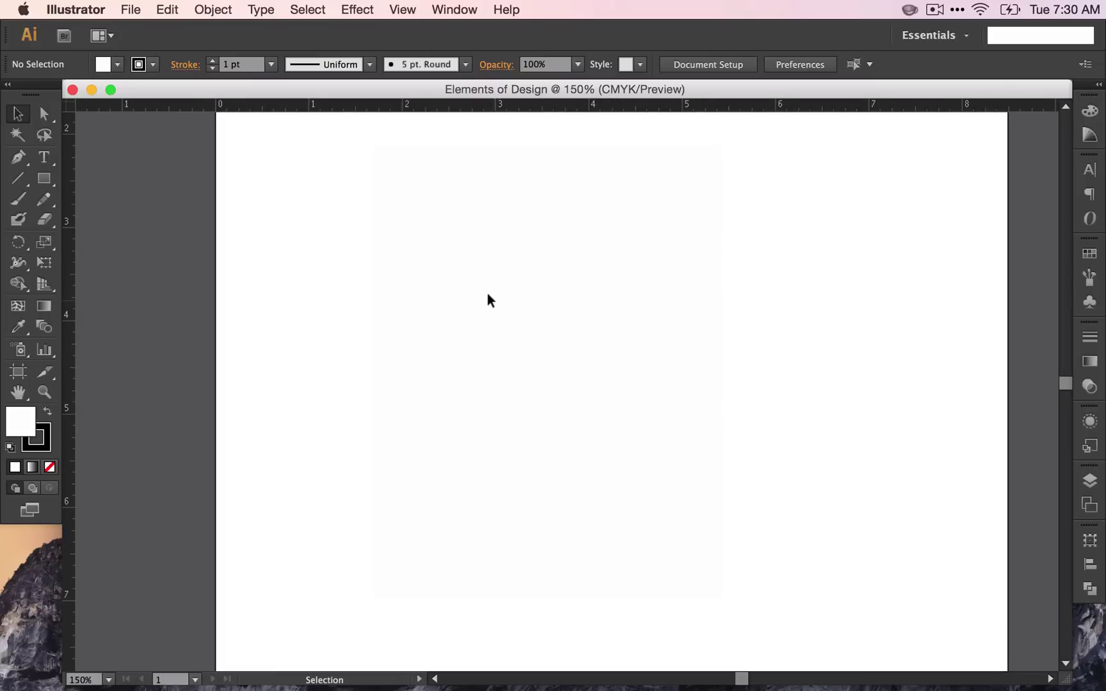
scroll(491, 301, up, 2)
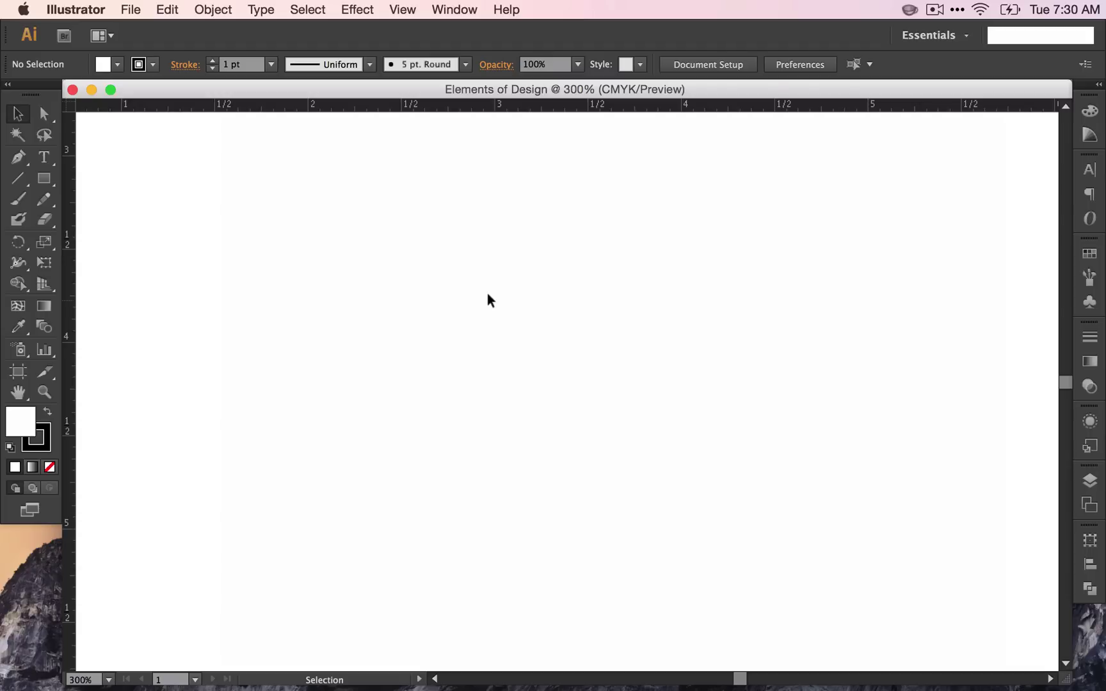
scroll(490, 301, up, 1)
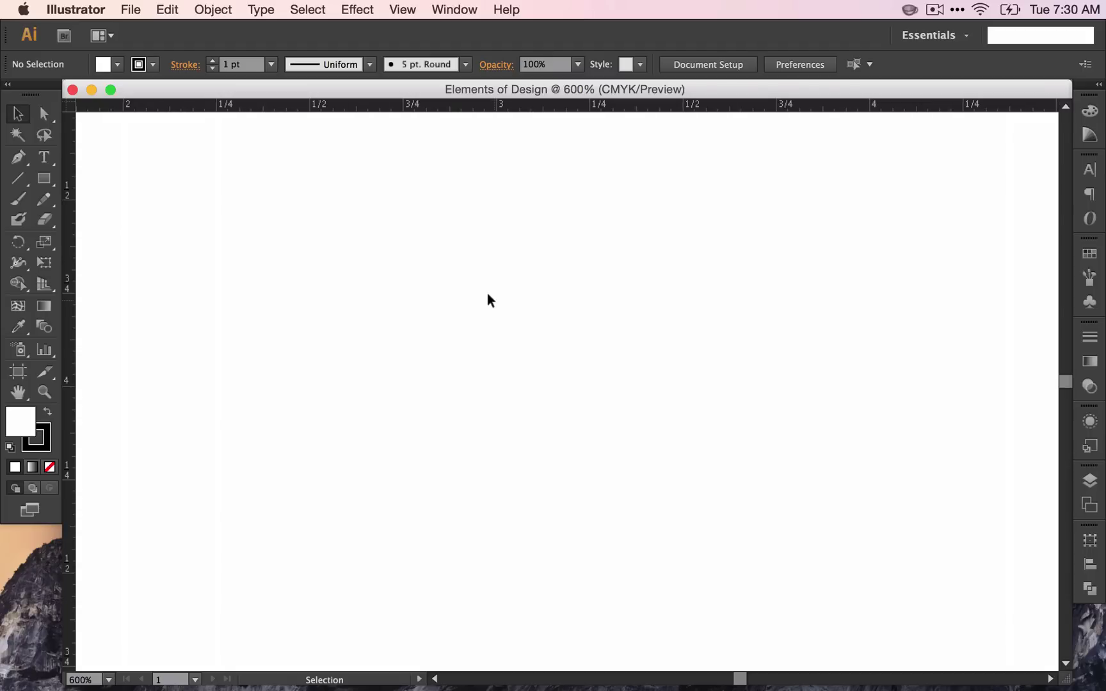
scroll(487, 295, down, 6)
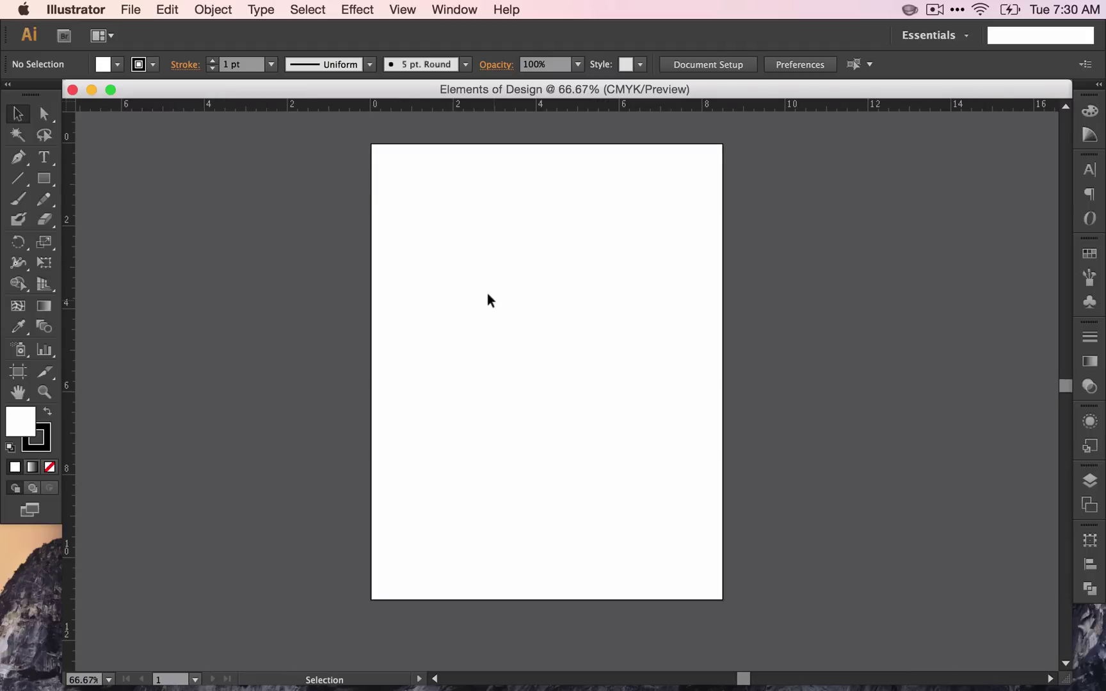
scroll(487, 295, up, 1)
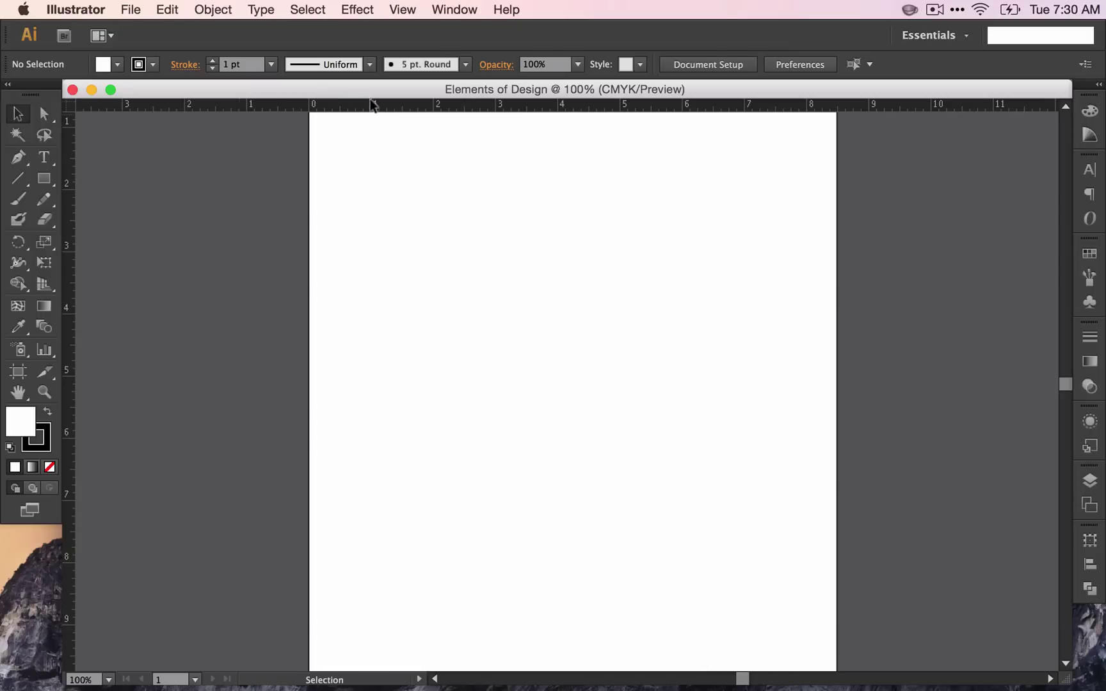
scroll(371, 120, up, 1)
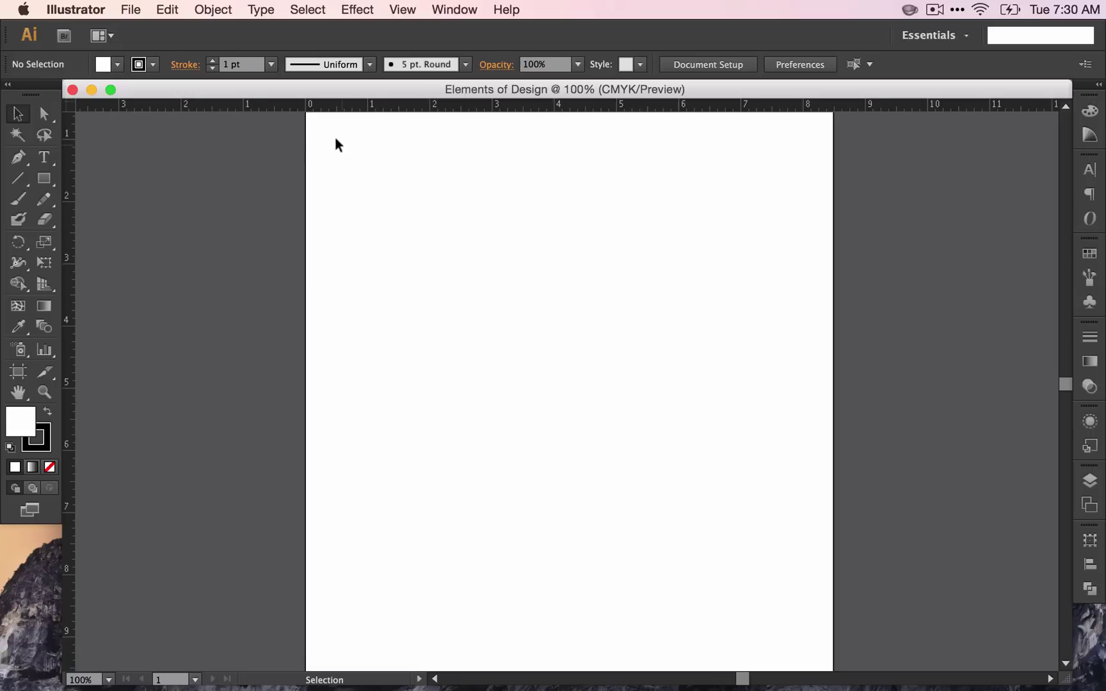
scroll(335, 143, right, 5)
scroll(335, 144, up, 2)
scroll(337, 144, down, 2)
scroll(338, 144, right, 3)
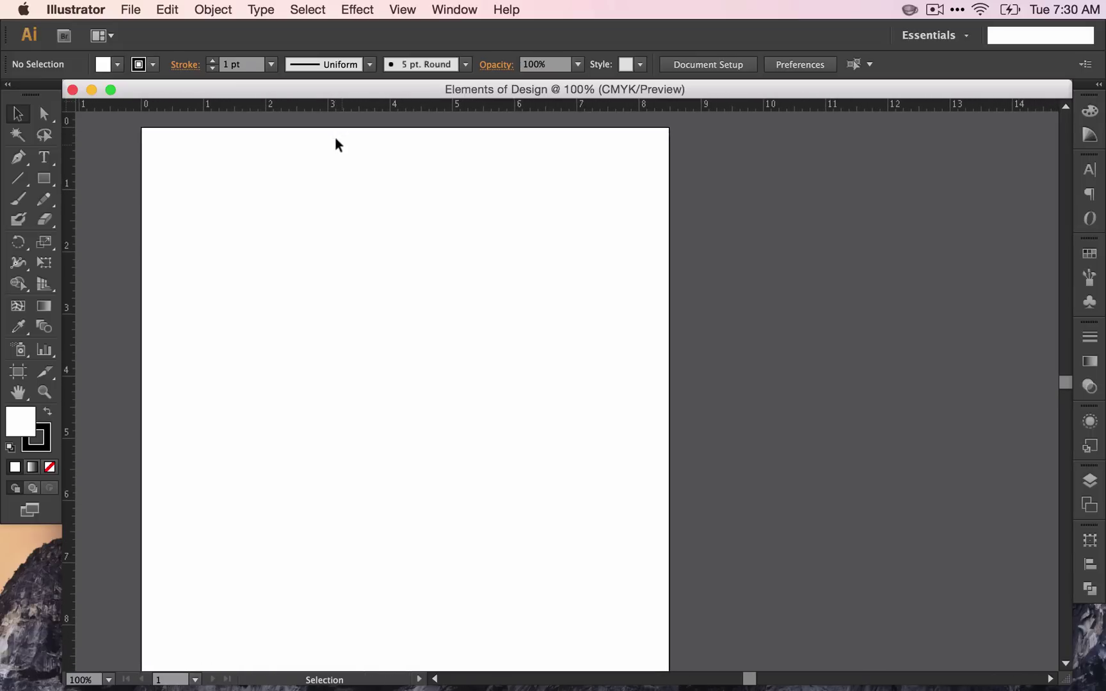
scroll(337, 145, up, 1)
scroll(337, 145, right, 1)
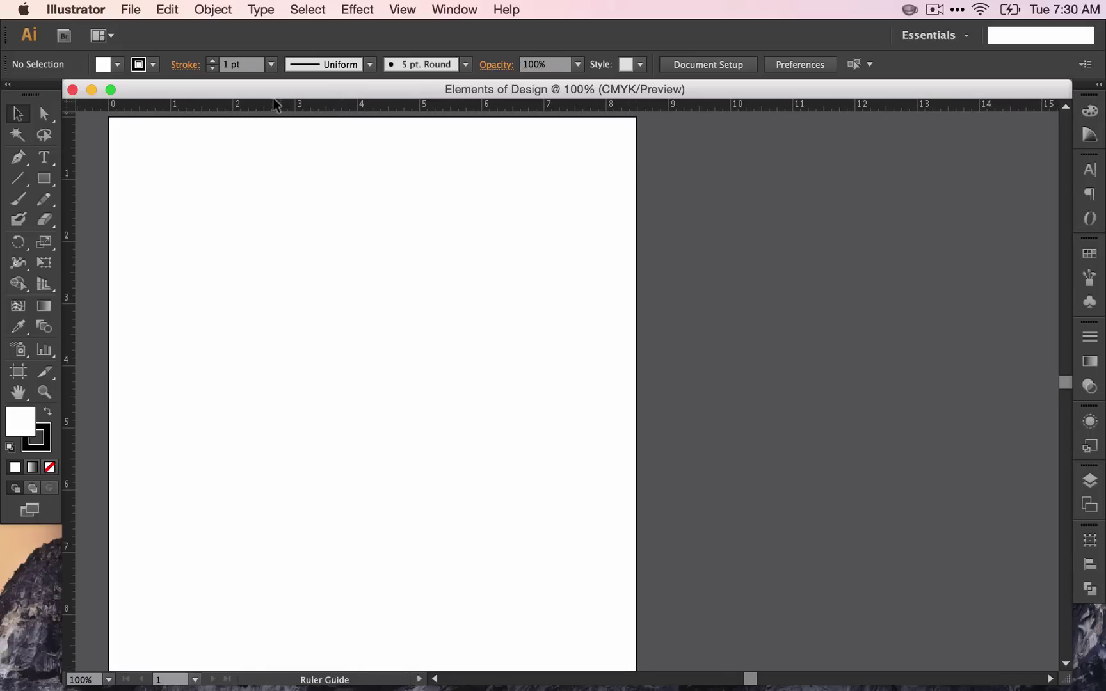
- Place a horizontal guide across the artboard at the 1-inch mark
drag(273, 103, 263, 172)
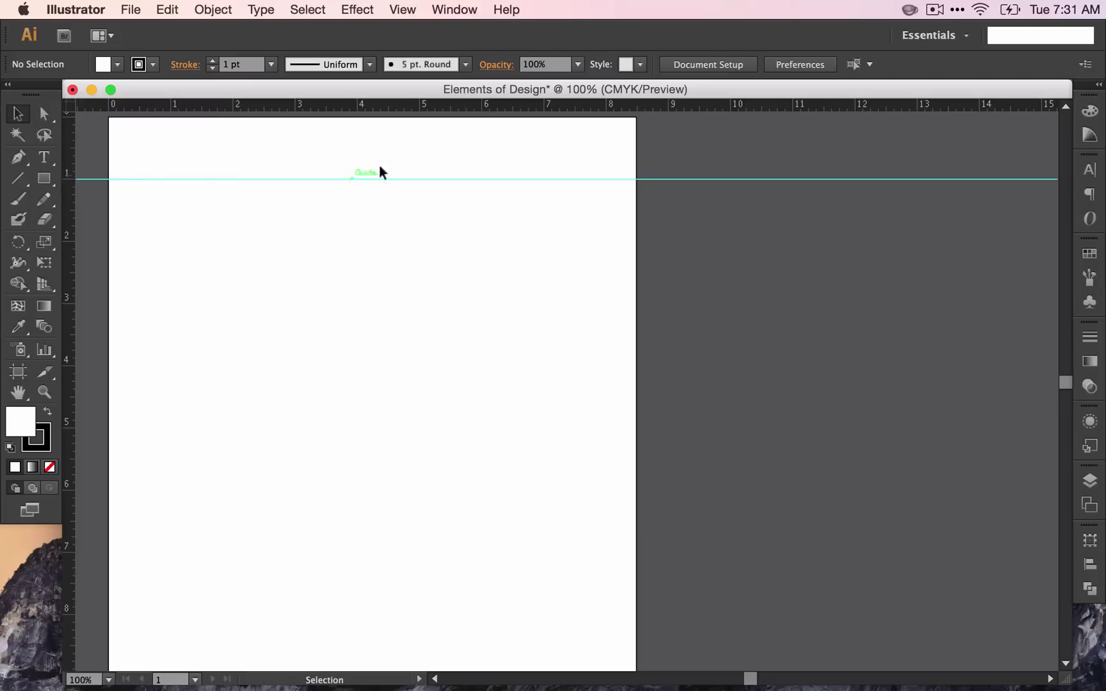
key(super+minus)
key(super+minus)
key(super+minus)
key(super+minus)
key(super+minus)
key(super+minus)
key(super+minus)
key(super+minus)
key(super+minus)
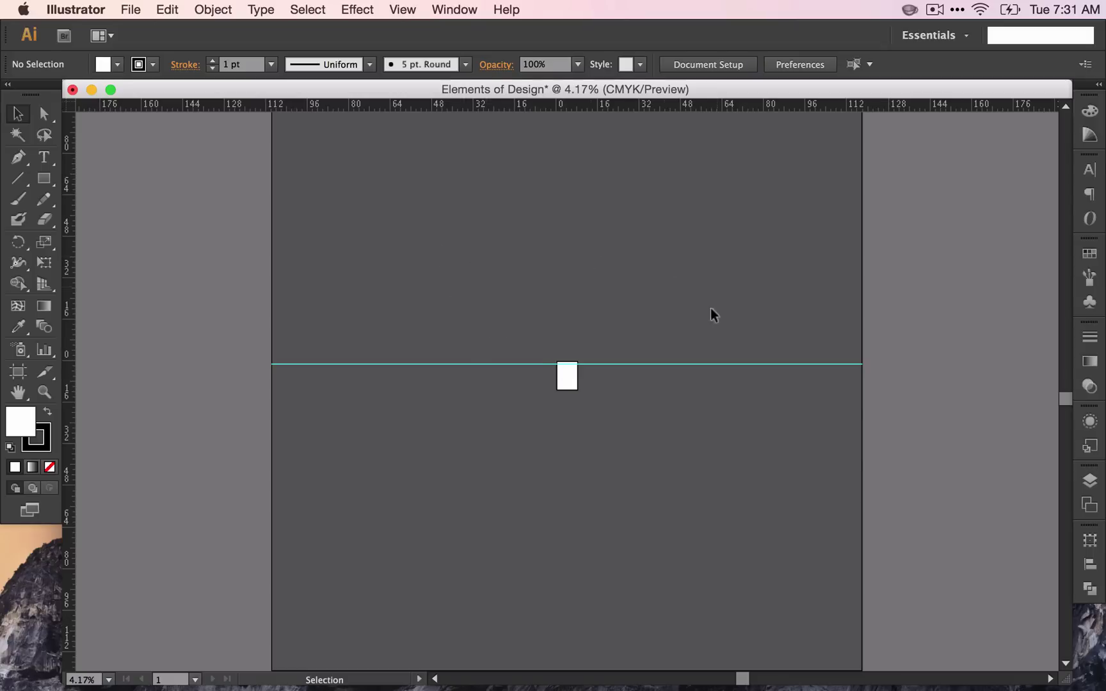
key(super+plus)
key(super+plus)
key(super+plus)
key(super+plus)
key(super+plus)
key(super+plus)
key(super+plus)
key(super+plus)
key(super+plus)
key(super+plus)
key(super+plus)
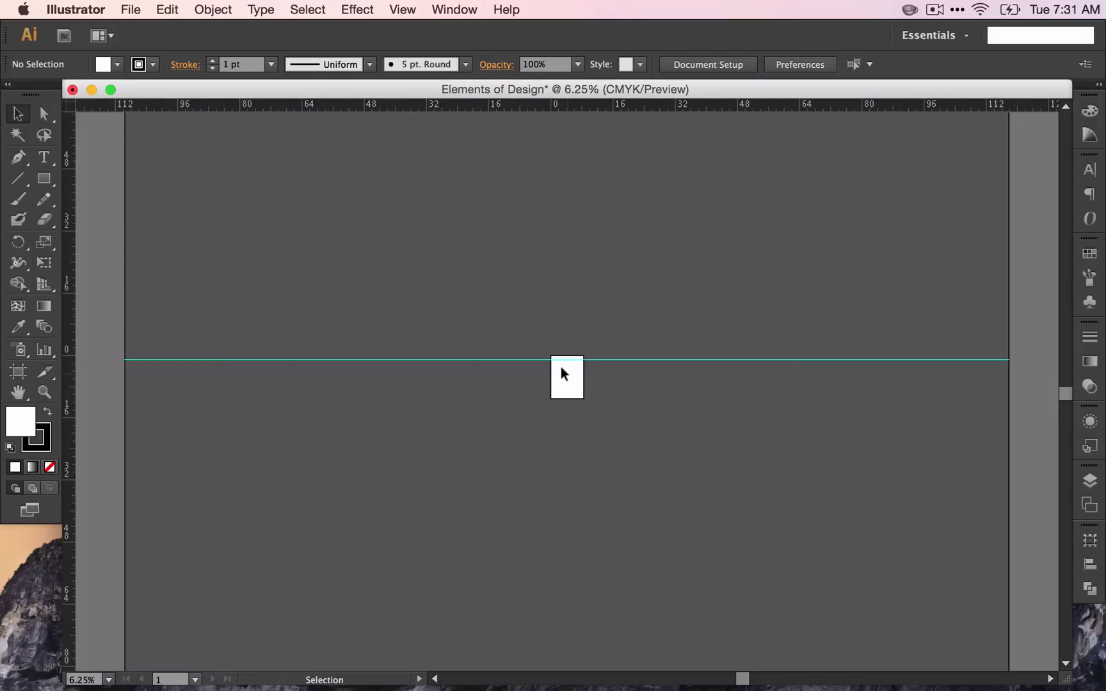